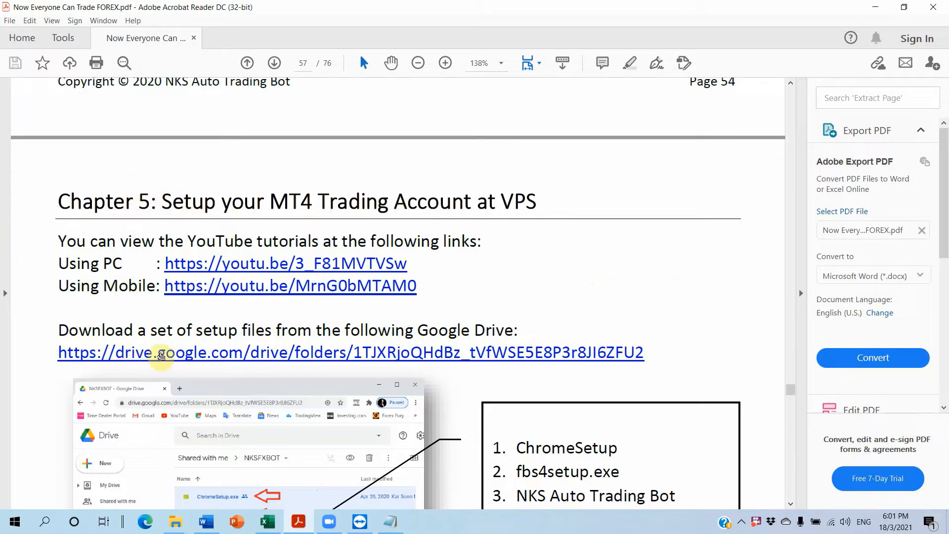
Open the Google Drive setup-files link in Chapter 5 and download NKS FX Bot V3.ex4 and NKS FX Bot (Adjust TP).ex4
left_click(304, 353)
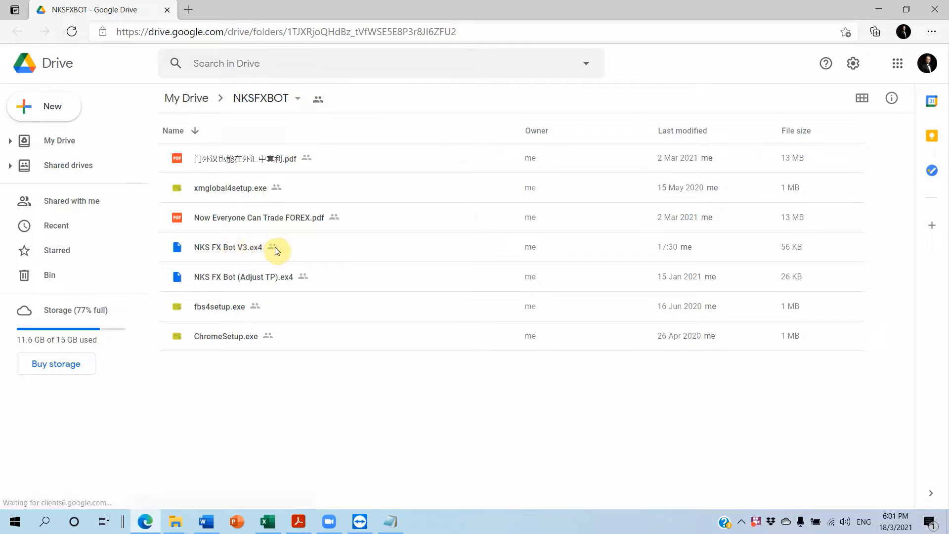
right_click(291, 247)
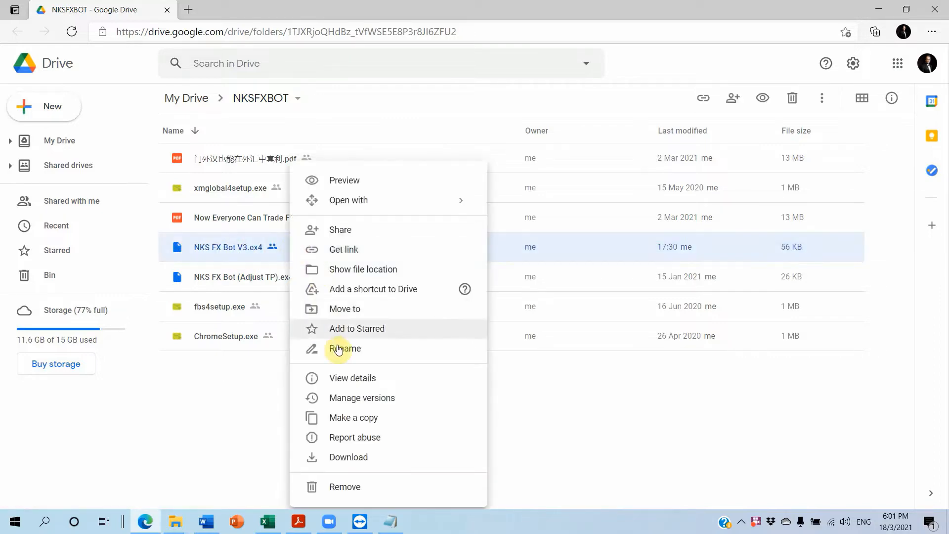
left_click(348, 457)
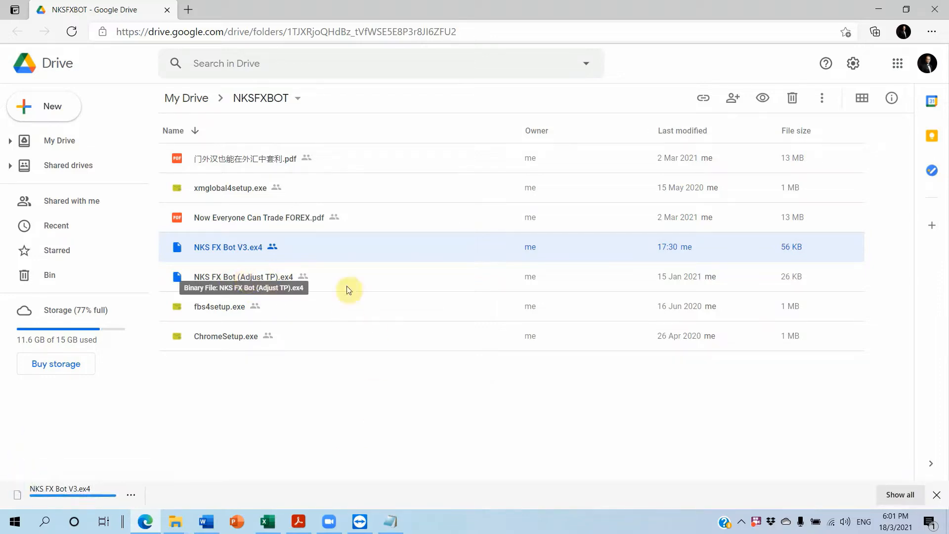
left_click(319, 277)
right_click(320, 278)
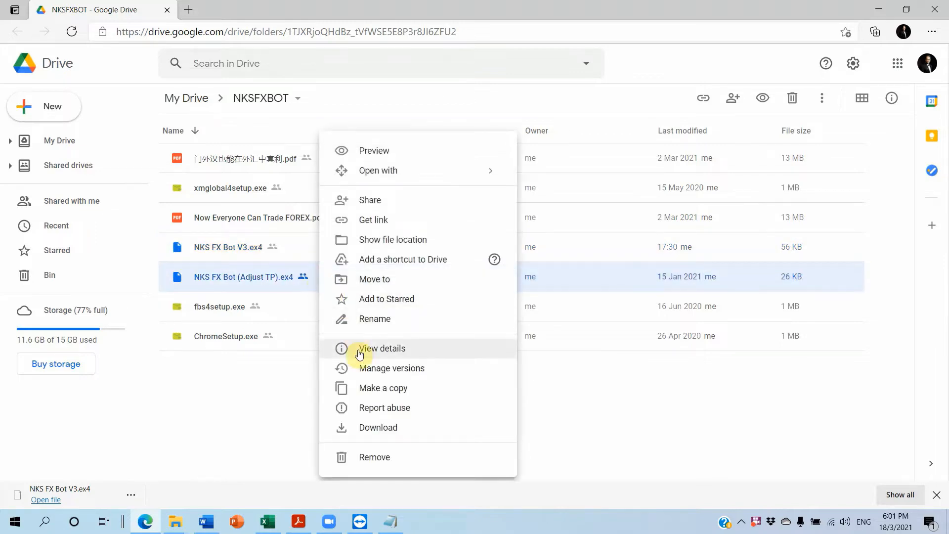
left_click(368, 428)
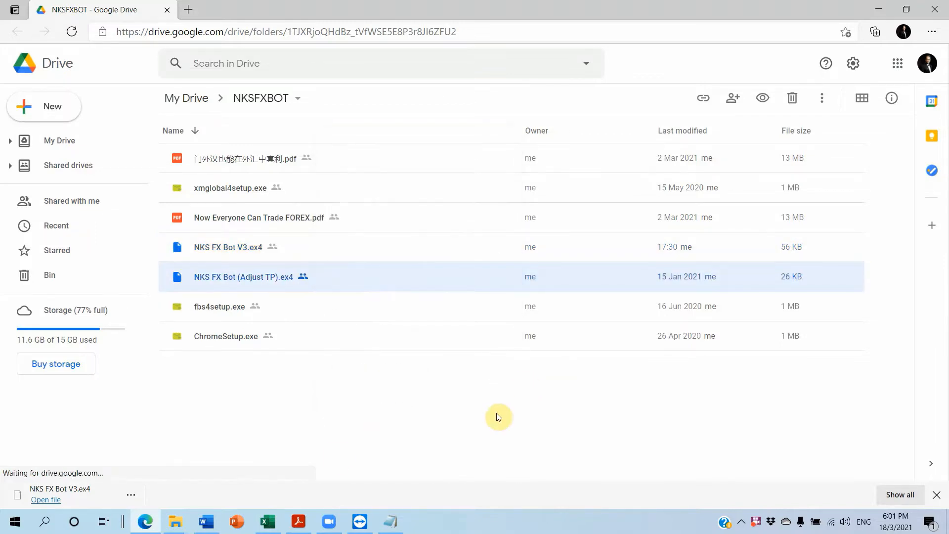
Show the downloaded NKS FX Bot V3.ex4 in its folder and start the demo VPS remote desktop connection from the vps3 folder
left_click(275, 495)
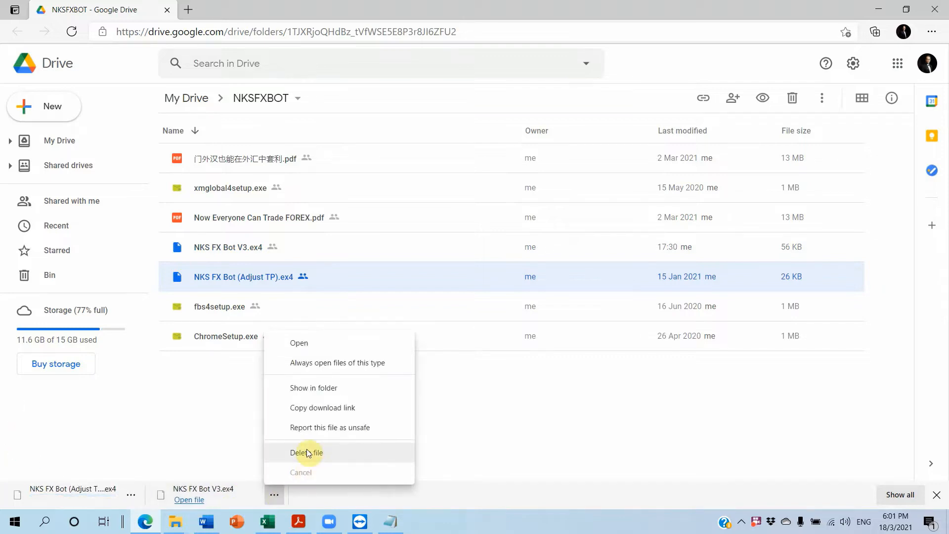
left_click(317, 390)
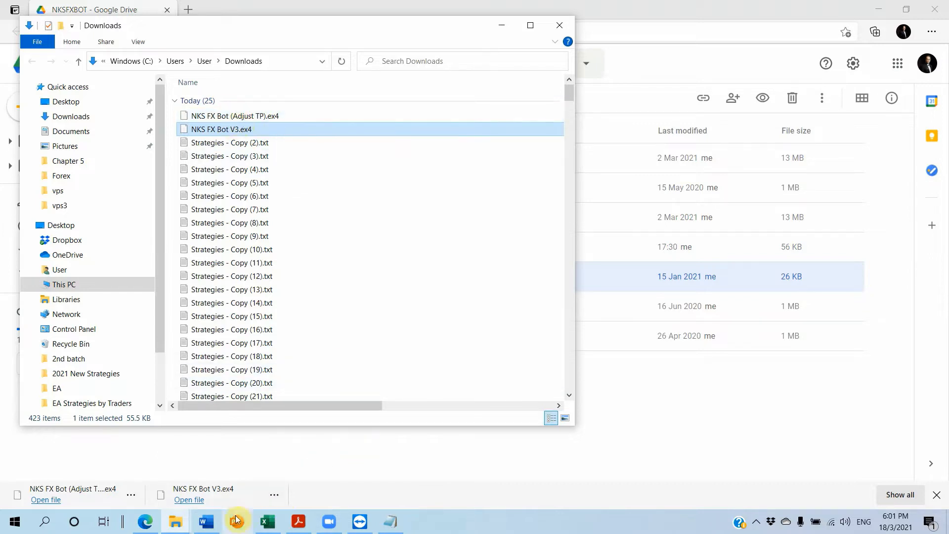
mouse_move(179, 524)
left_click(167, 472)
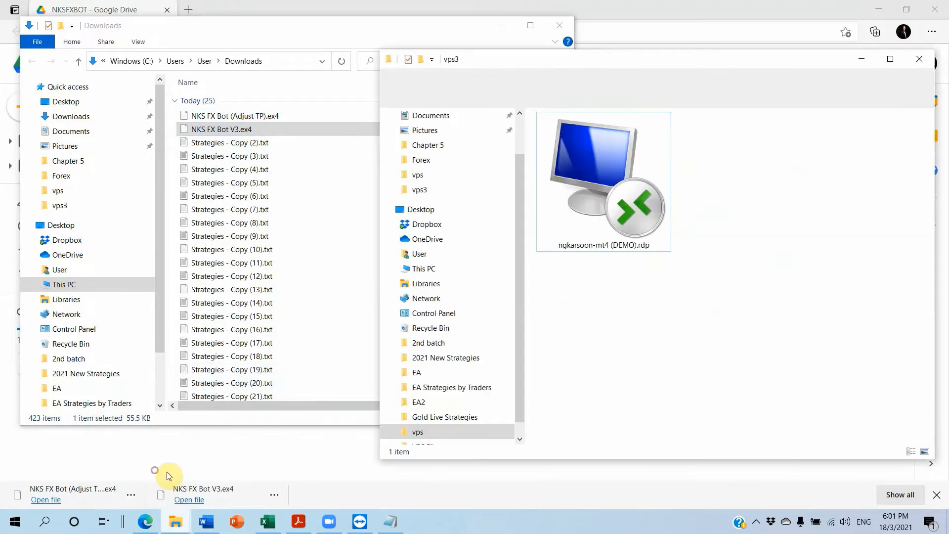
double_click(592, 180)
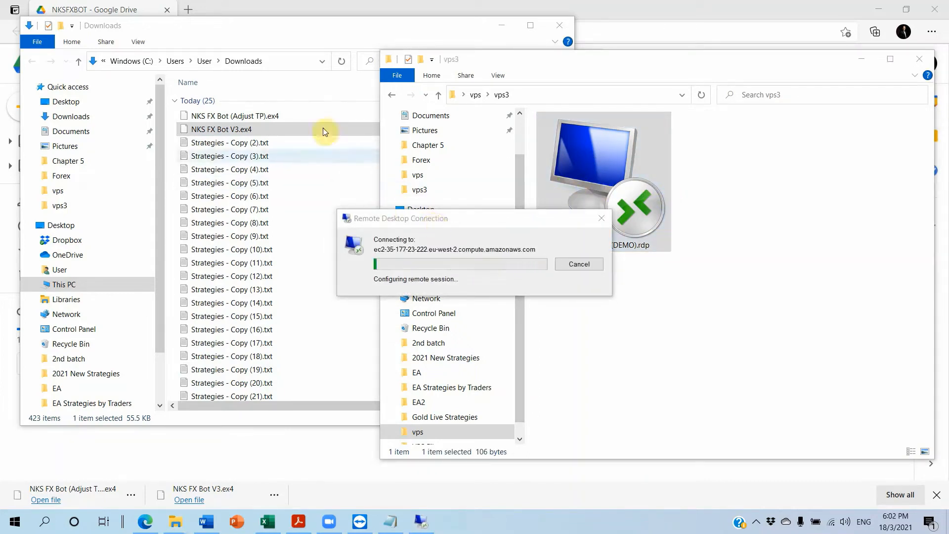
Copy NKS FX Bot (Adjust TP).ex4 and NKS FX Bot V3.ex4 from the Downloads folder, then minimize that window to reveal the VPS
left_click(295, 36)
left_click(245, 116)
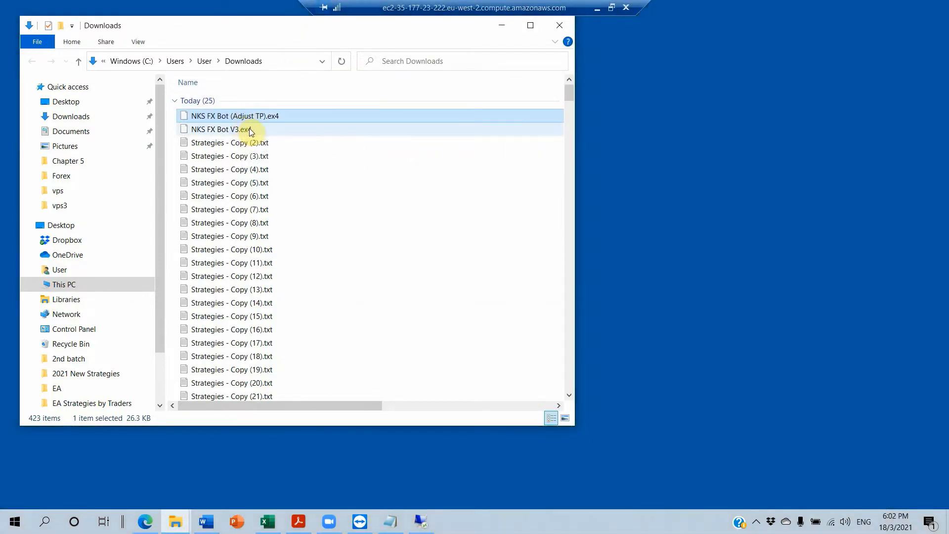
left_click(251, 131, "ctrl")
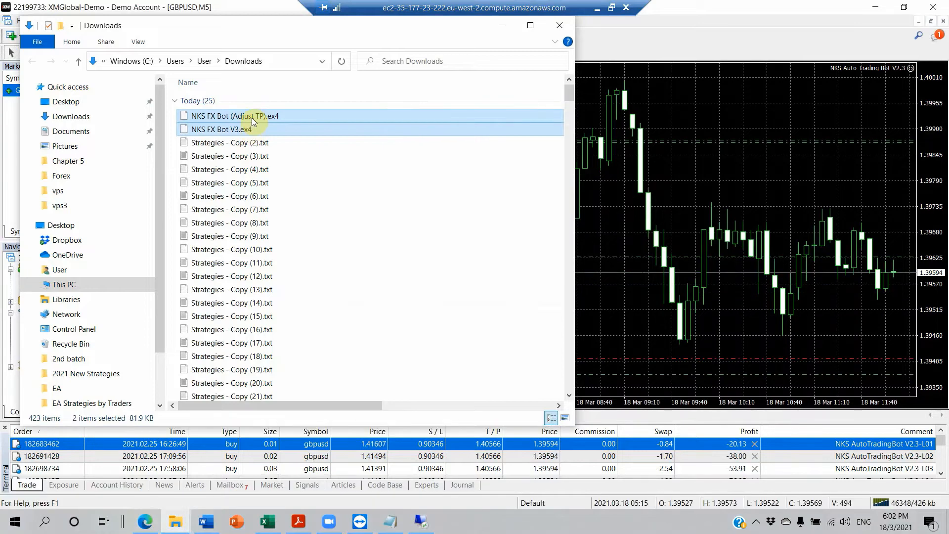
right_click(253, 121)
left_click(297, 352)
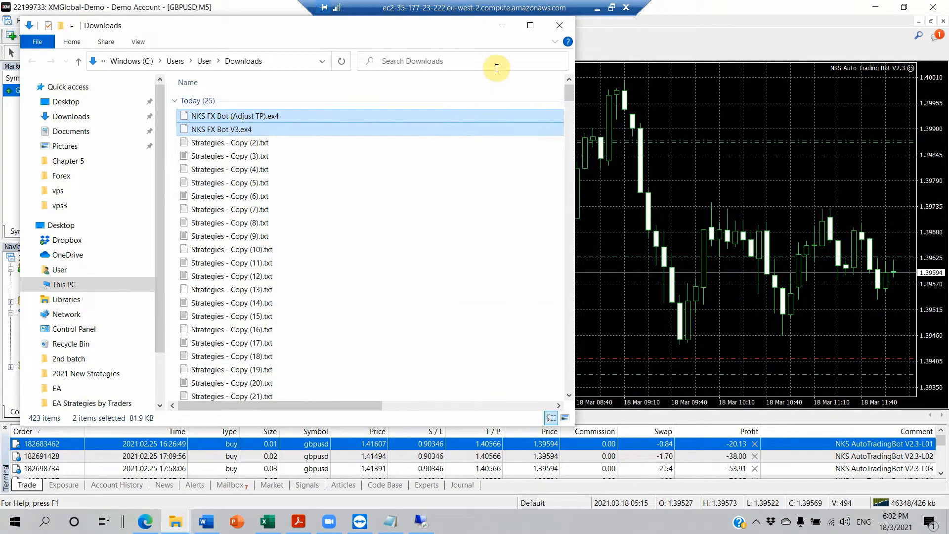
left_click(502, 29)
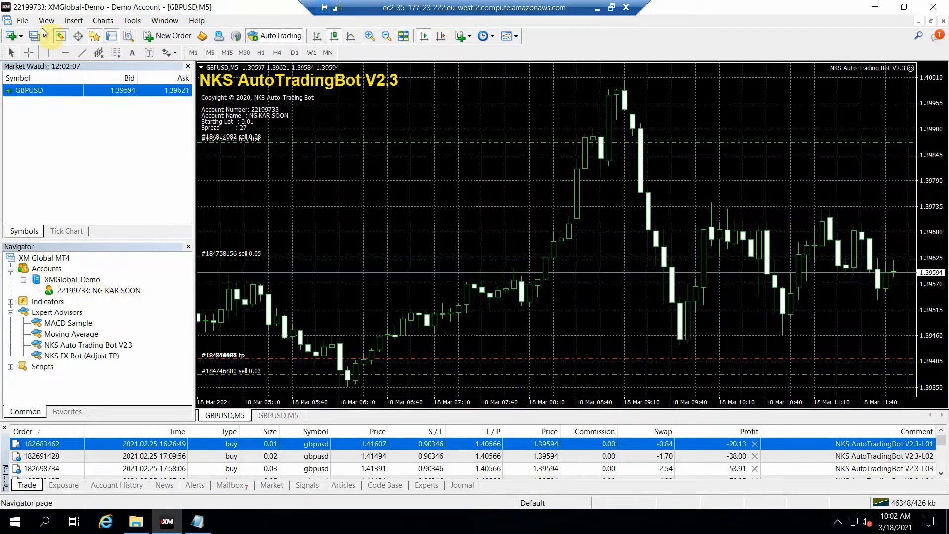
Open the MT4 data folder on the VPS and go to its MQL4\Experts subfolder
left_click(23, 22)
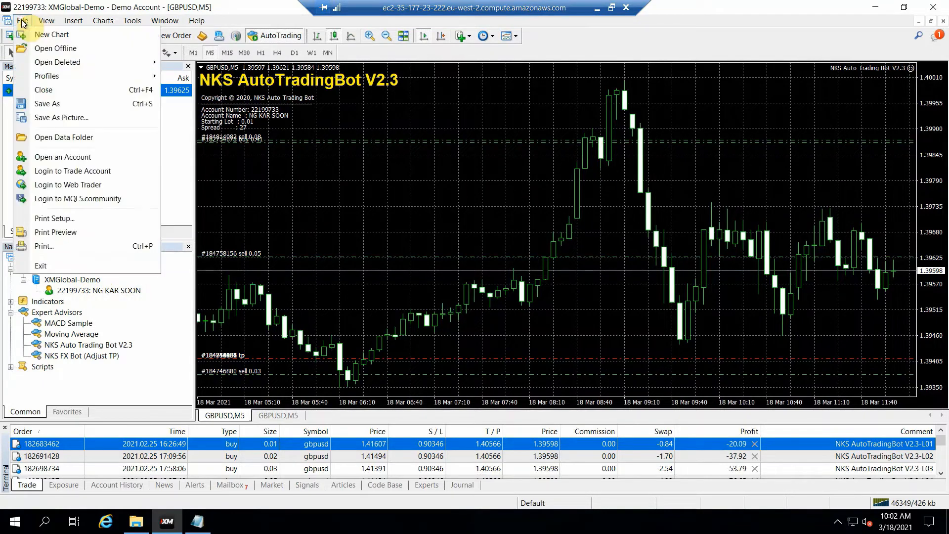
left_click(74, 140)
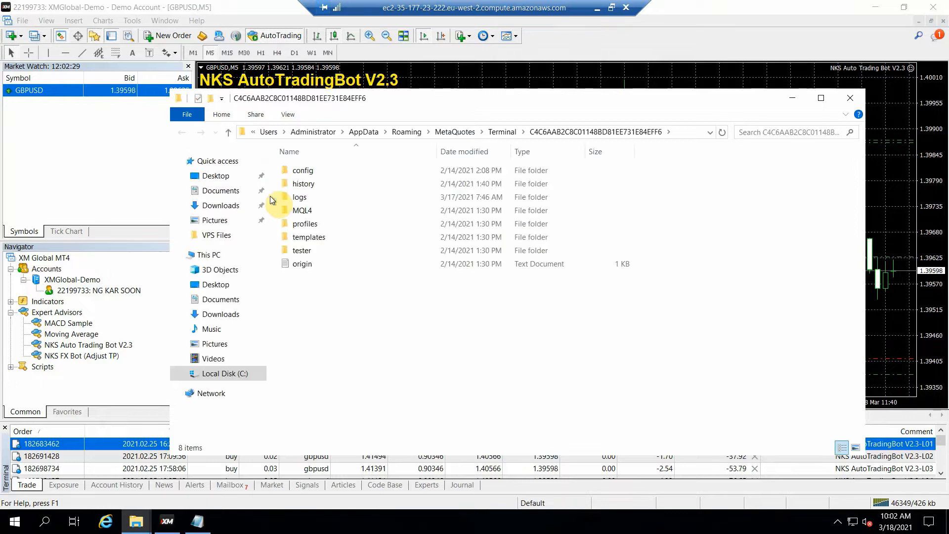
double_click(307, 211)
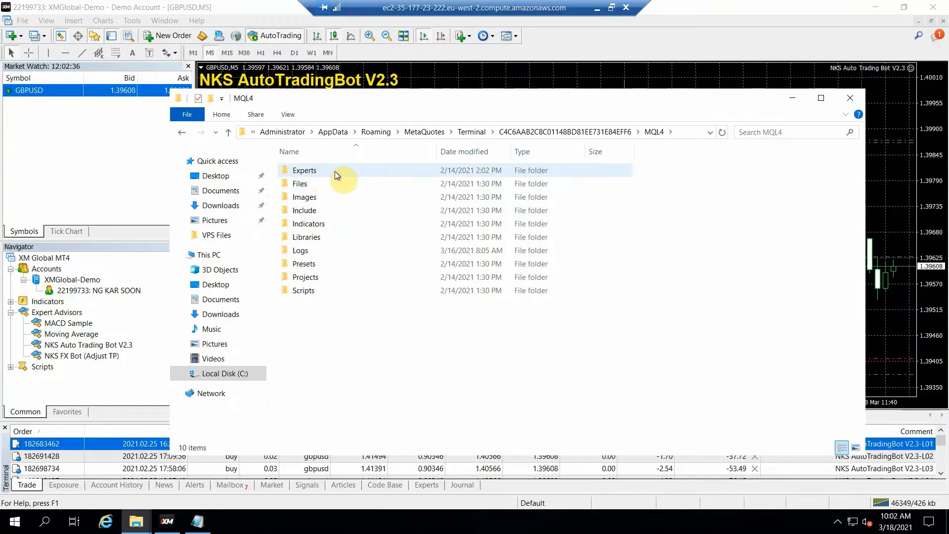
double_click(334, 171)
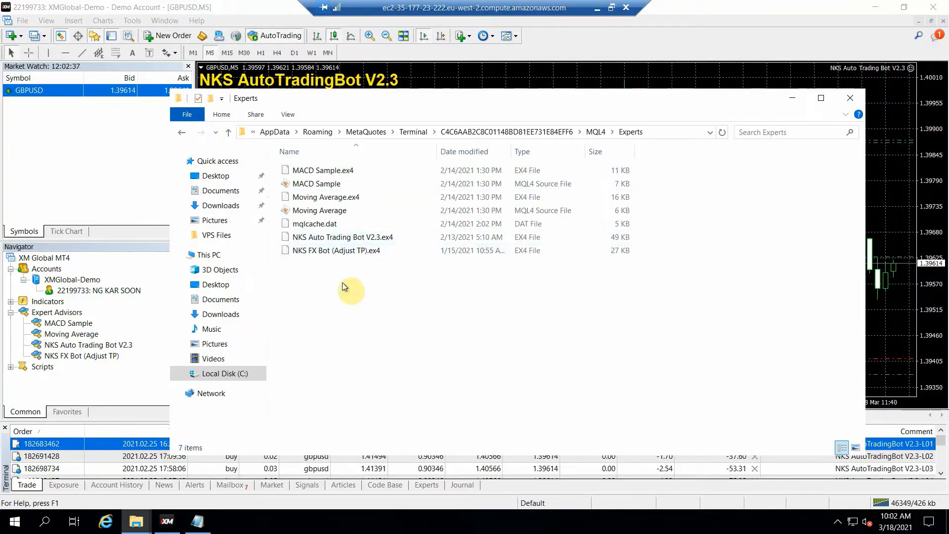
Paste the two copied bot files into the Experts folder, replacing the existing NKS FX Bot (Adjust TP).ex4
right_click(342, 283)
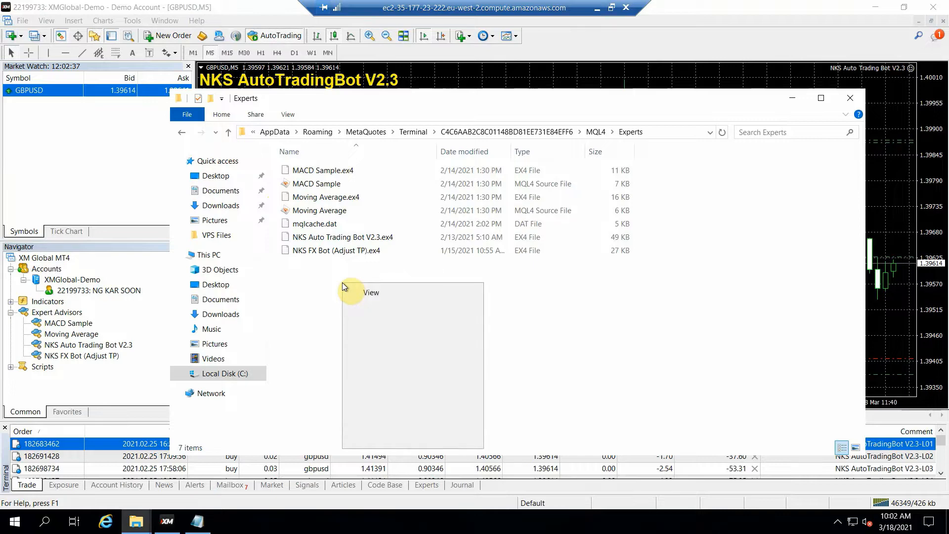
left_click(383, 372)
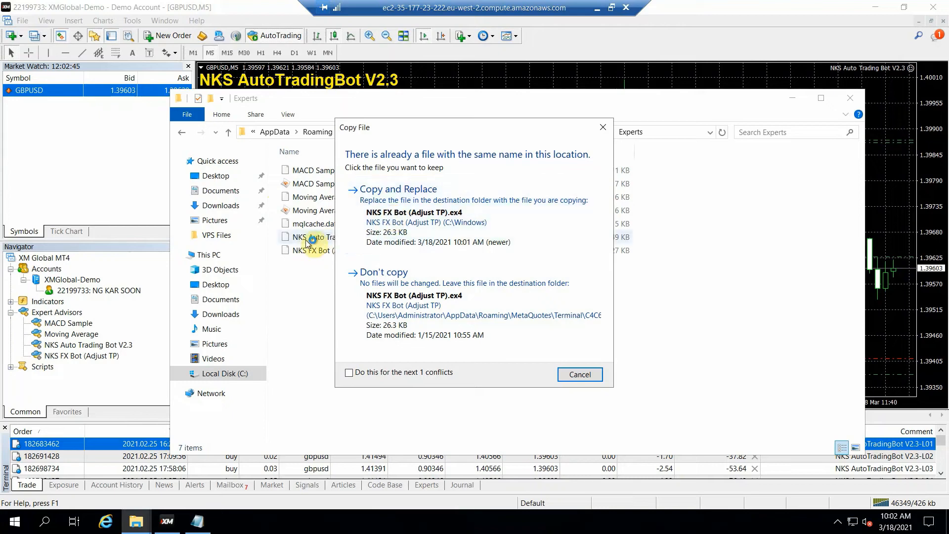
left_click(420, 209)
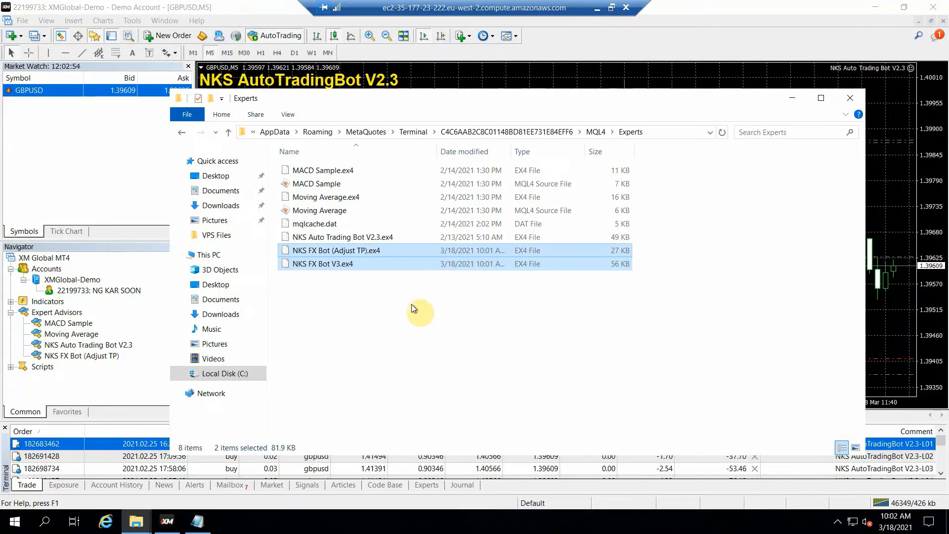
Close the Experts folder window and refresh the Expert Advisors list in MT4
left_click(850, 101)
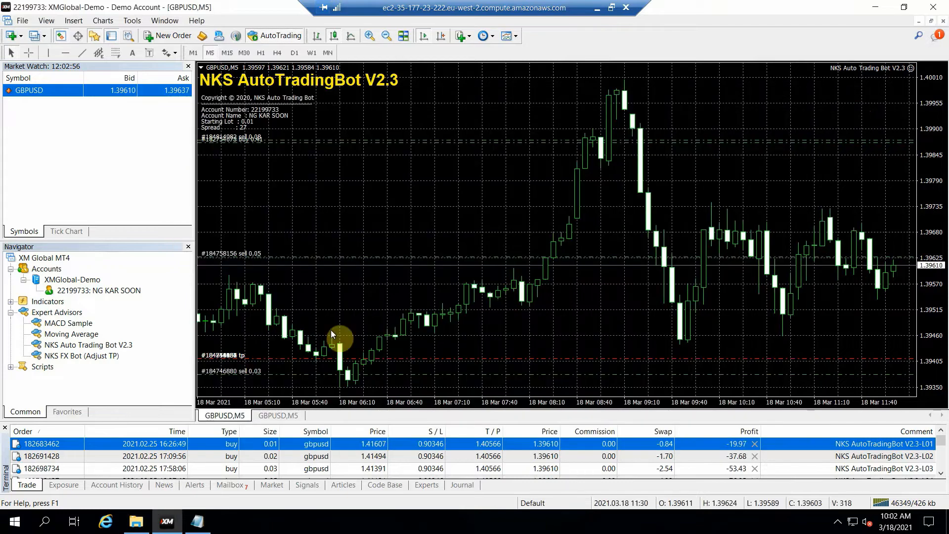
right_click(57, 314)
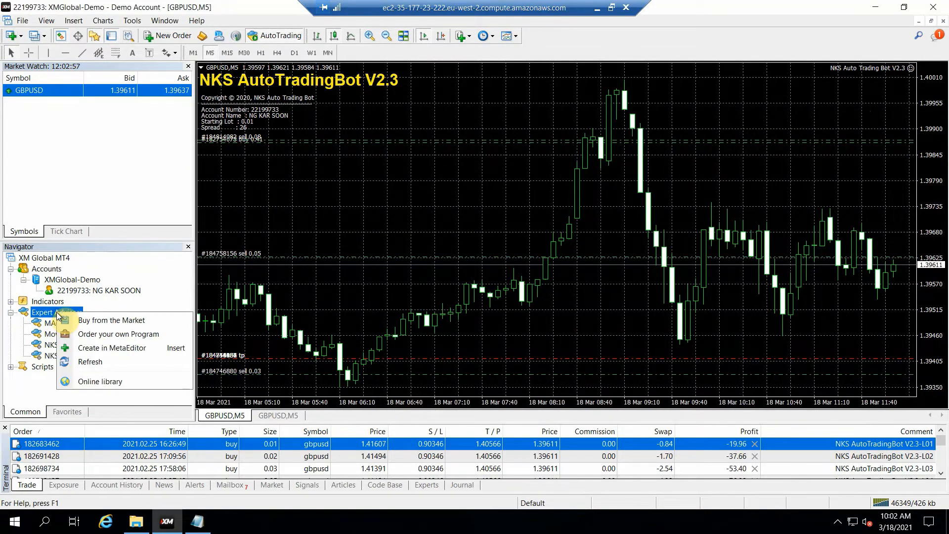
left_click(91, 361)
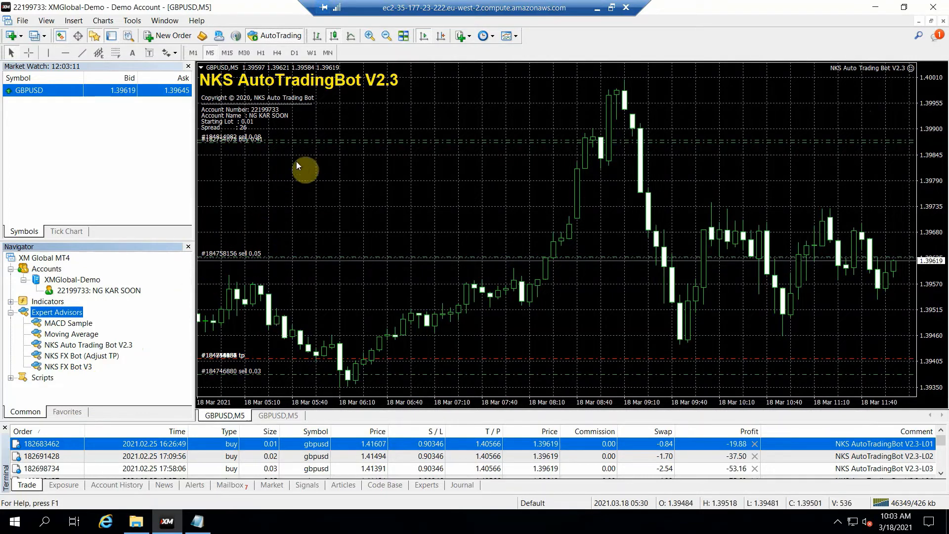
Copy the V3 license key from the License Key text file in Notepad and minimize the file
left_click(196, 524)
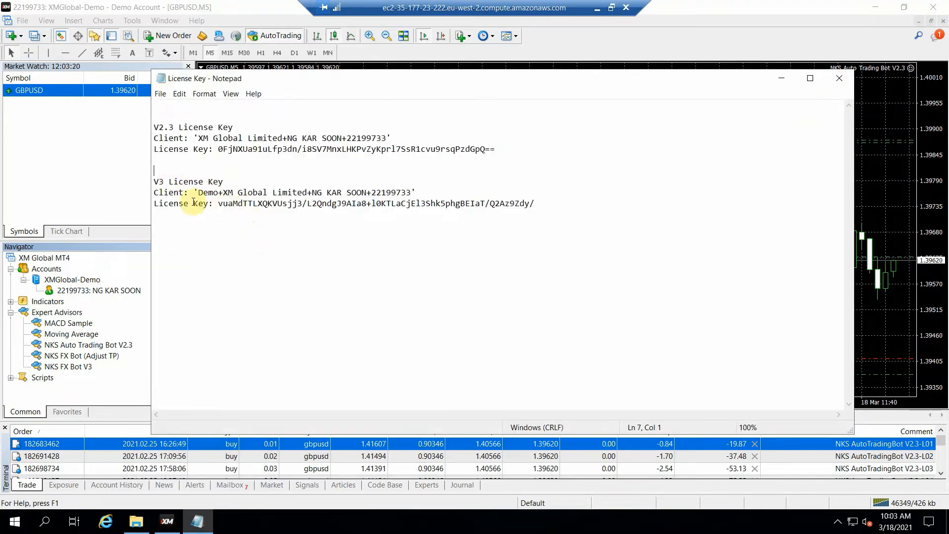
left_click_drag(219, 205, 538, 204)
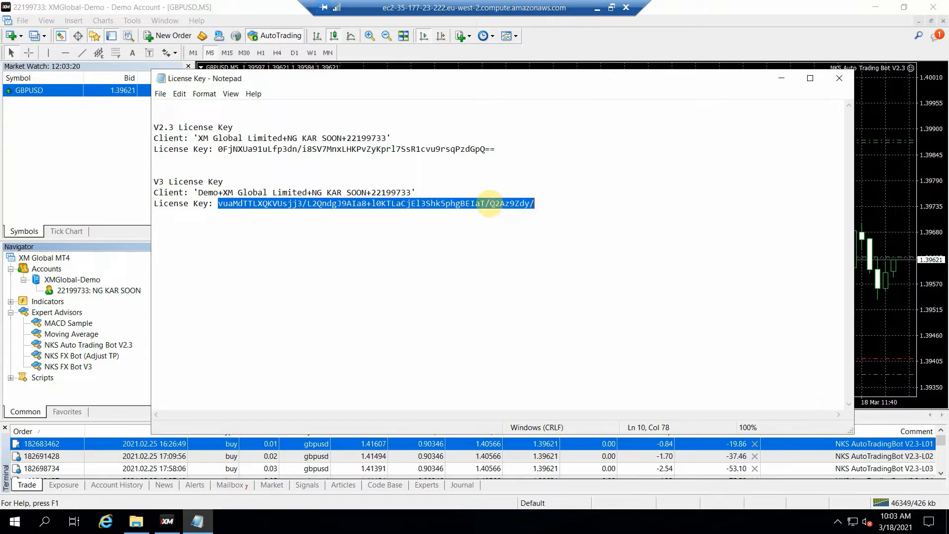
right_click(448, 202)
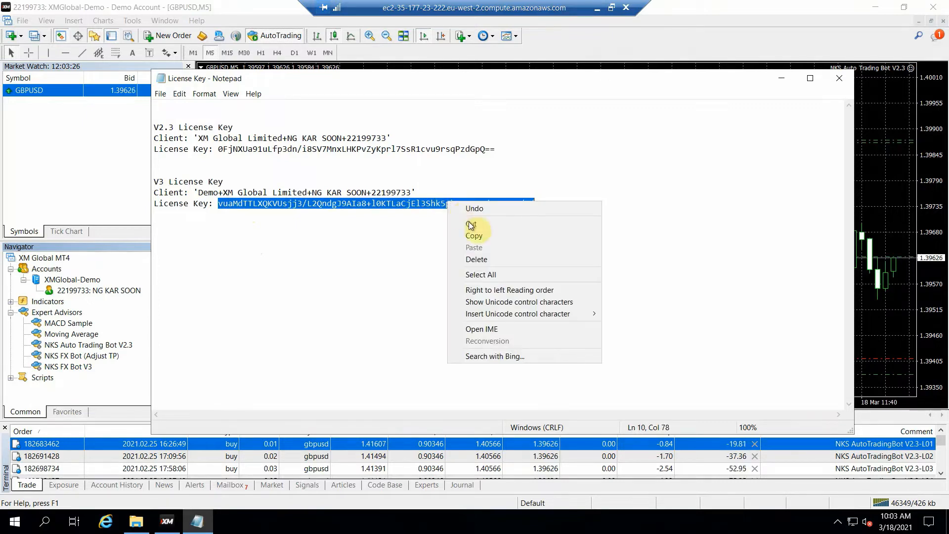
left_click(487, 236)
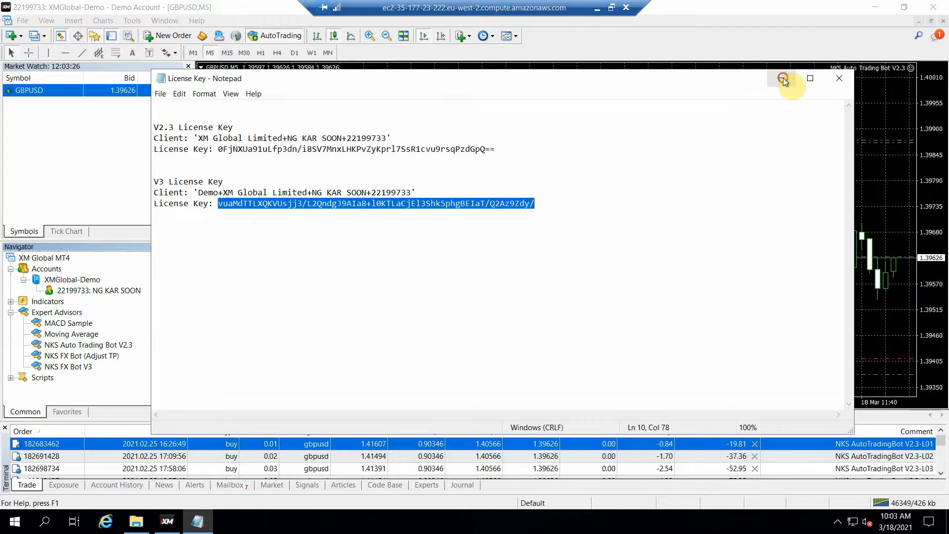
left_click(783, 78)
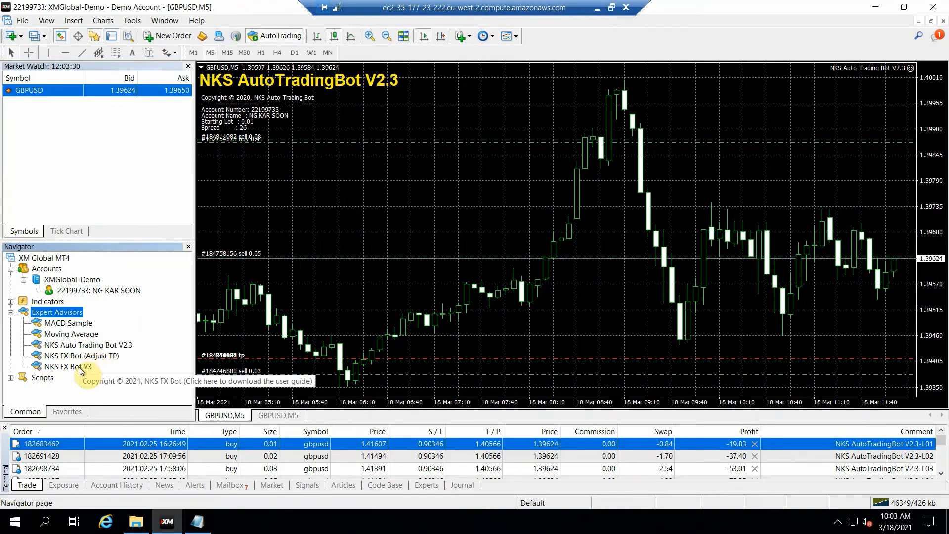
Attach NKS FX Bot V3 to the GBPUSD,M5 chart and agree to stop NKS Auto Trading Bot V2.3
left_click_drag(78, 367, 224, 268)
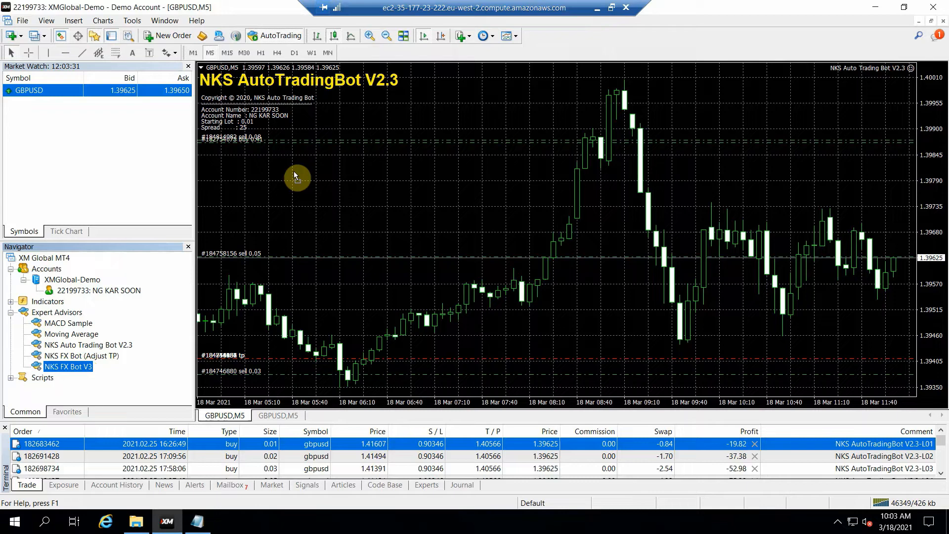
left_click_drag(294, 171, 294, 171)
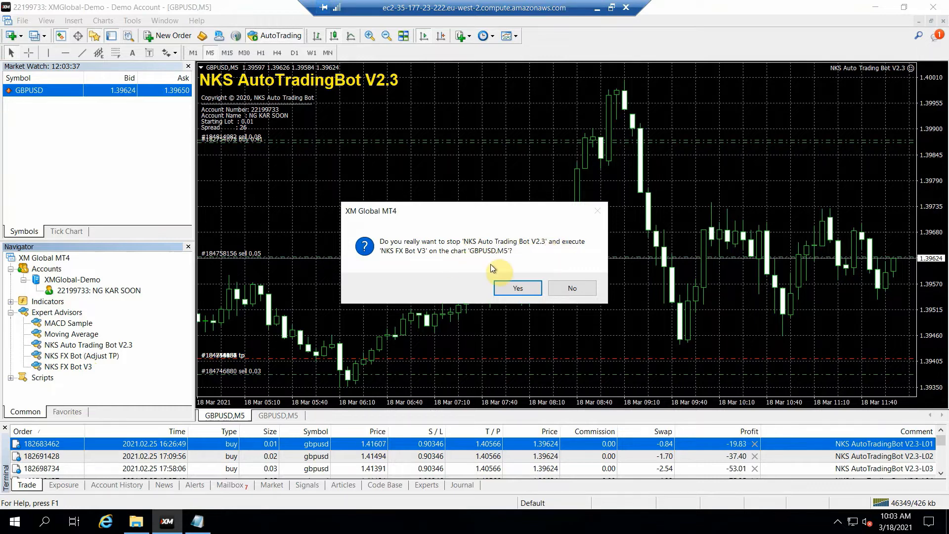
left_click(524, 289)
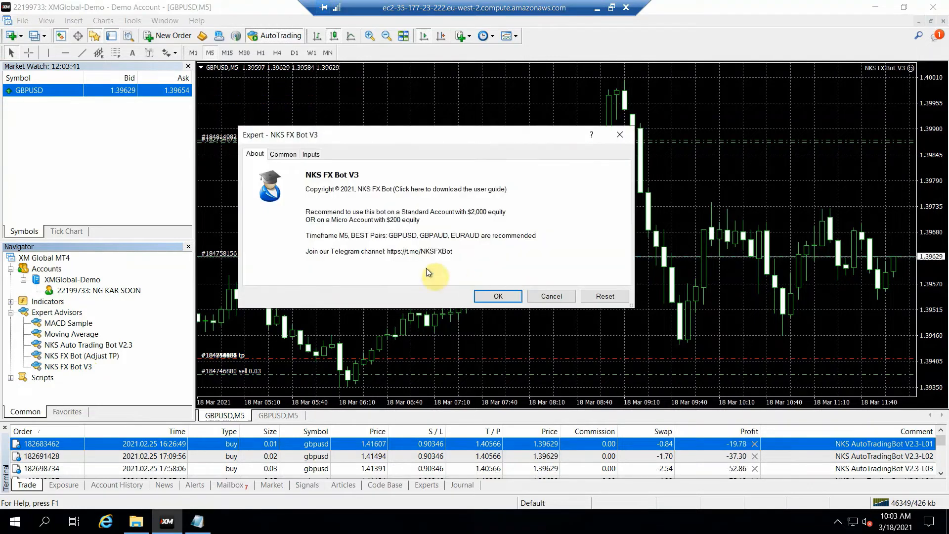
Check the bot's common trading permissions and paste the copied license key into the LicenseKey input
left_click(283, 153)
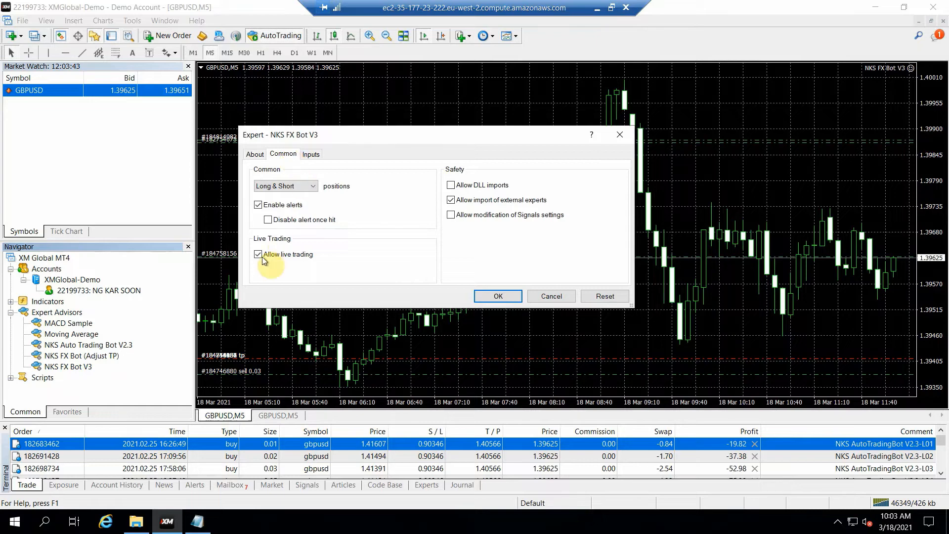
left_click(311, 154)
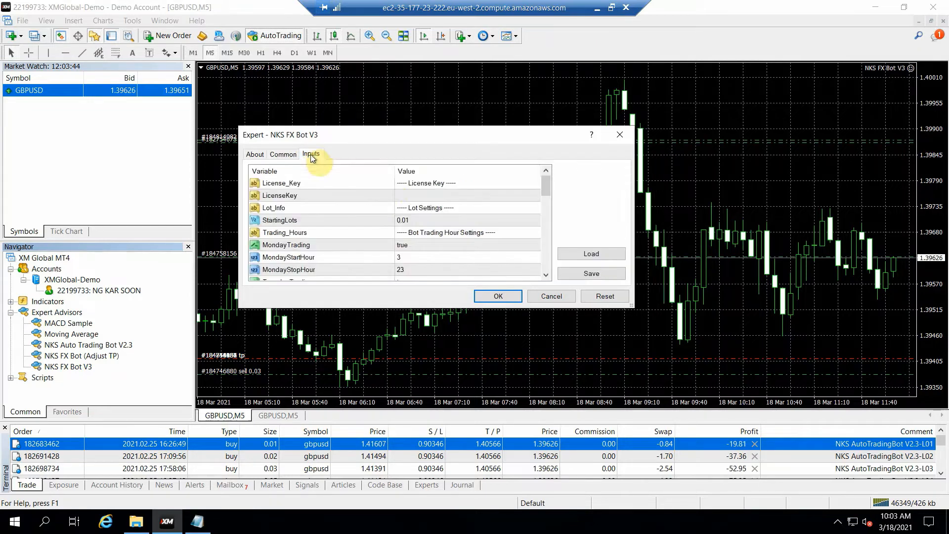
double_click(422, 198)
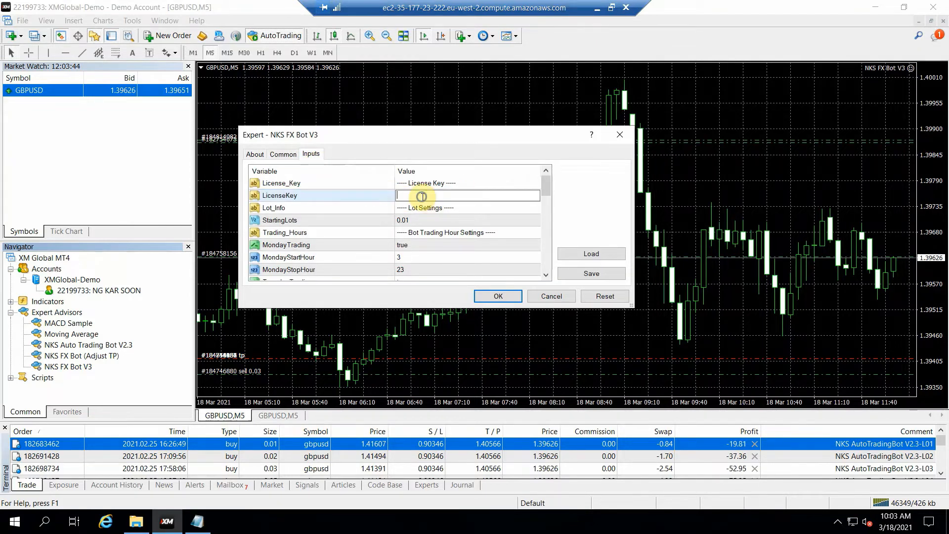
right_click(422, 196)
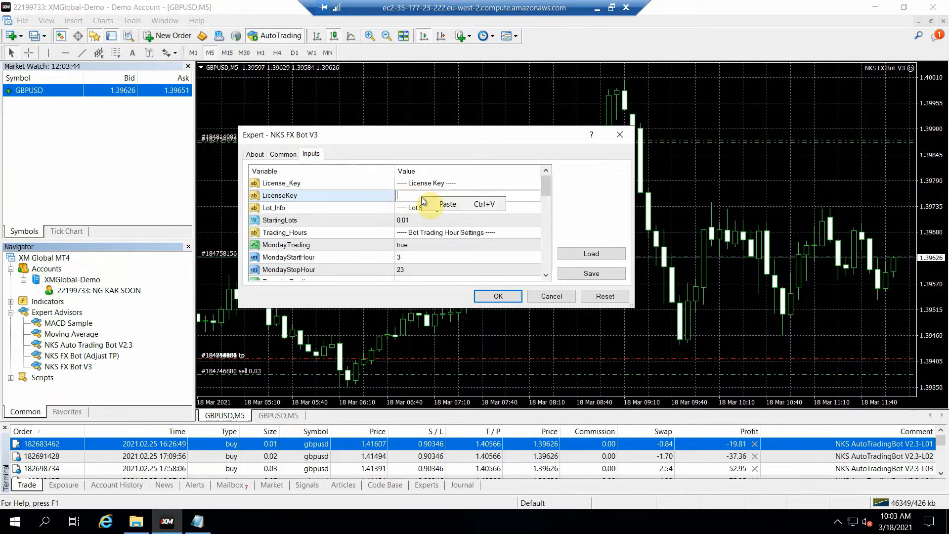
left_click(446, 204)
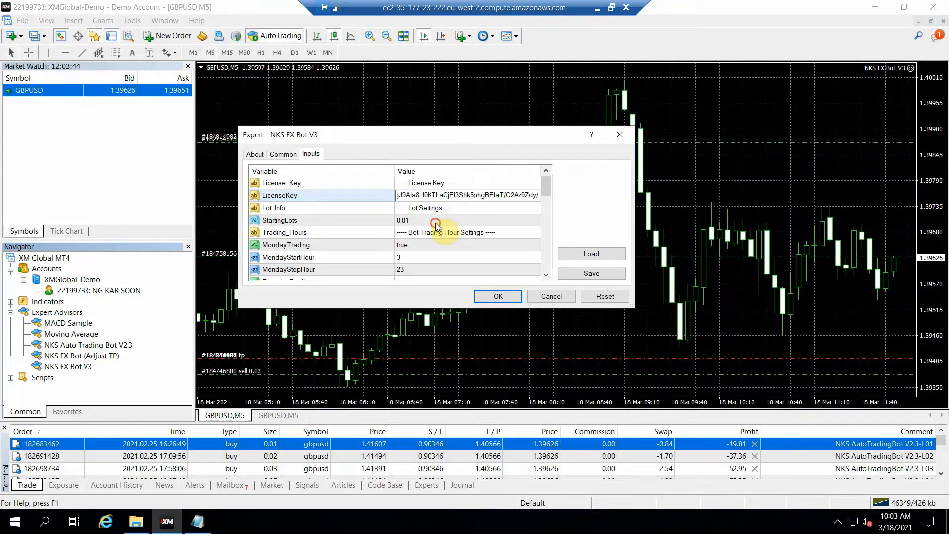
left_click(435, 222)
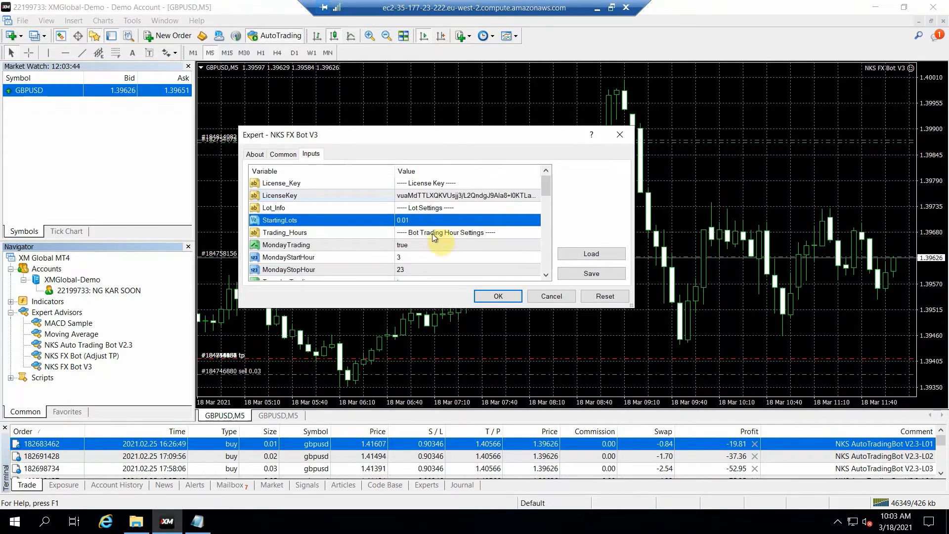
Enlarge the expert settings dialog, review the trading-hour and TP/SL inputs, and apply the bot's settings
left_click_drag(632, 306, 741, 401)
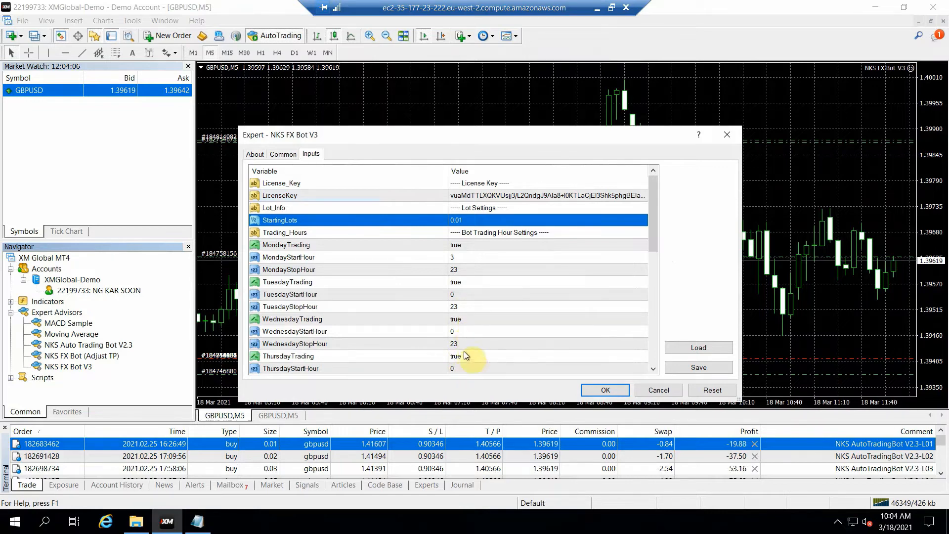
scroll(661, 252, "down", 2)
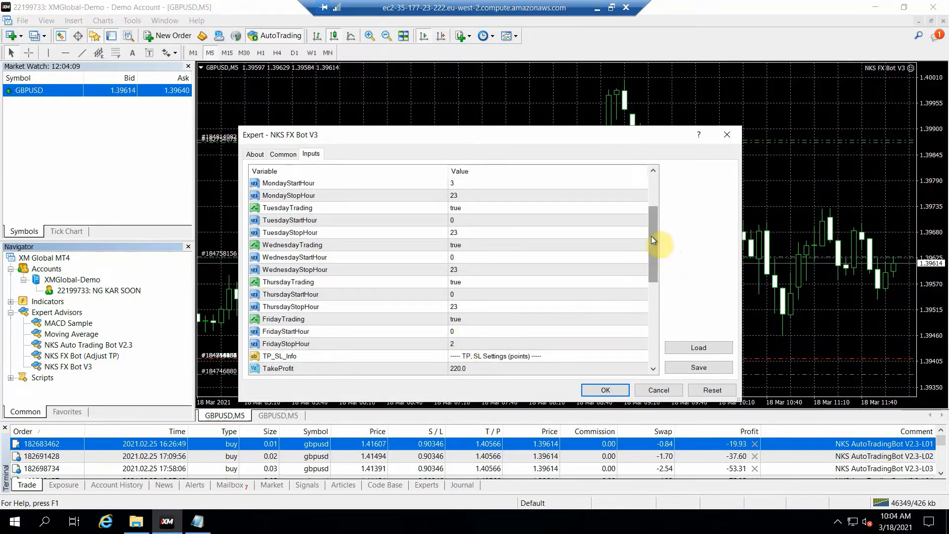
left_click_drag(652, 222, 660, 180)
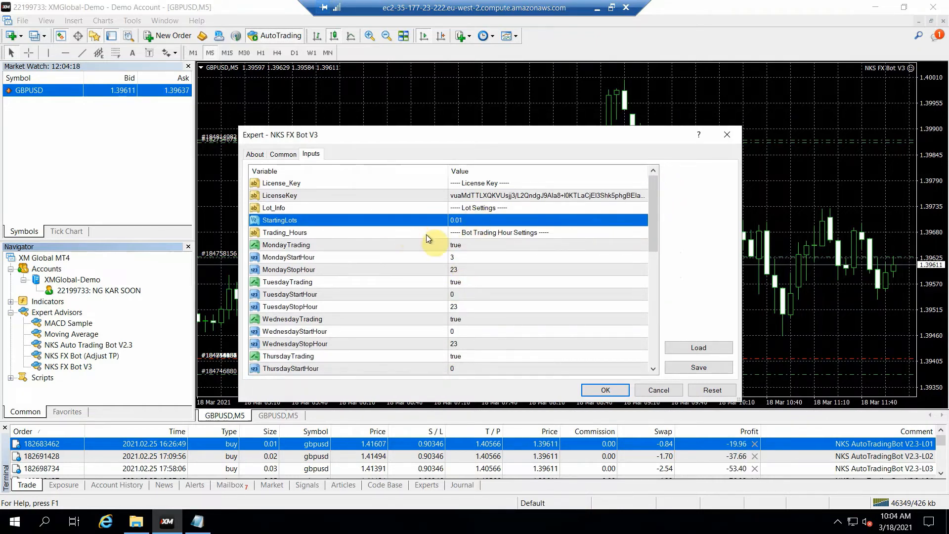
left_click(605, 391)
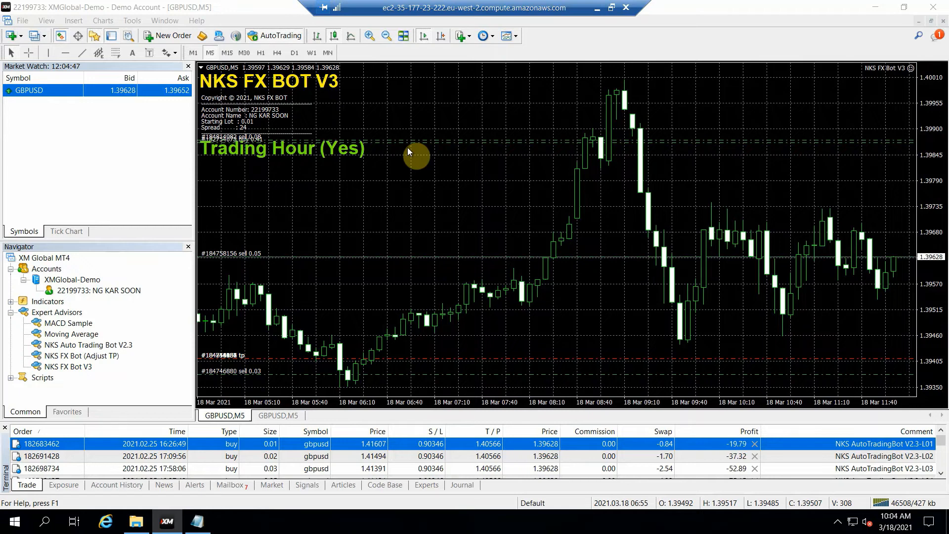
Reopen the attached bot's properties from the GBPUSD chart, review its take-profit, stop-loss and pip-step inputs, and close the dialog
right_click(327, 173)
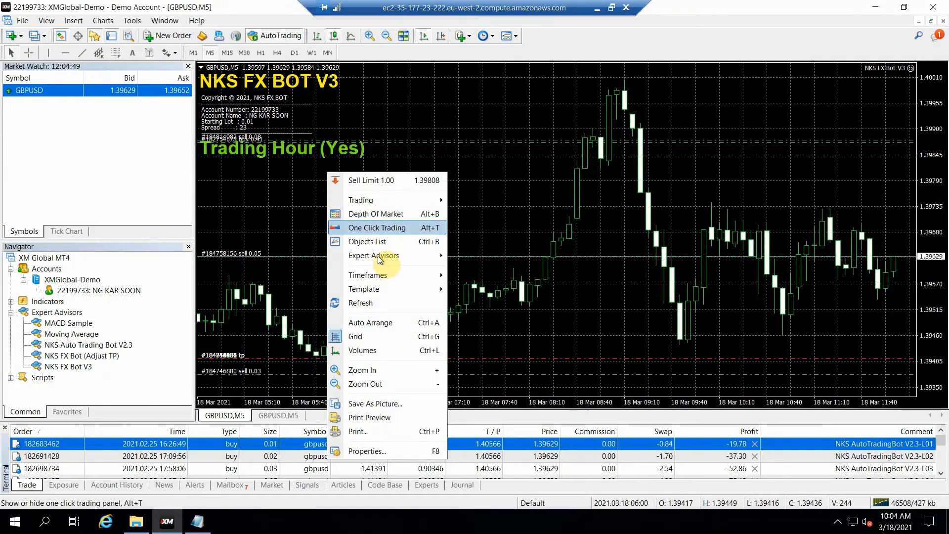
mouse_move(378, 256)
left_click(486, 258)
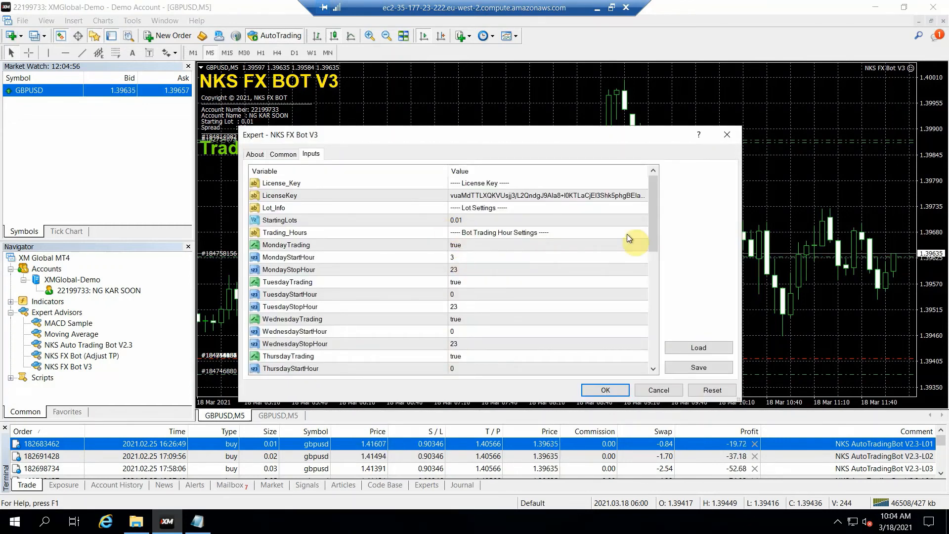
left_click_drag(654, 222, 668, 303)
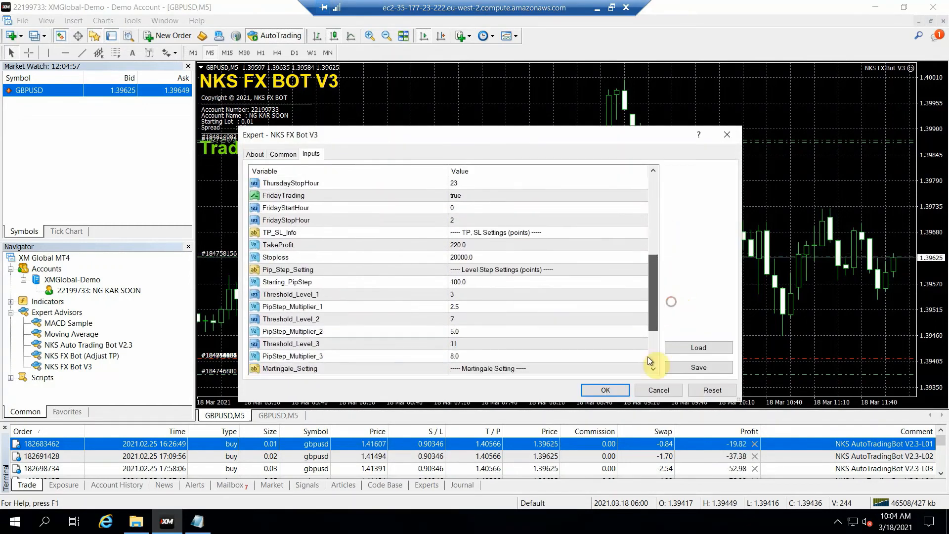
left_click(612, 390)
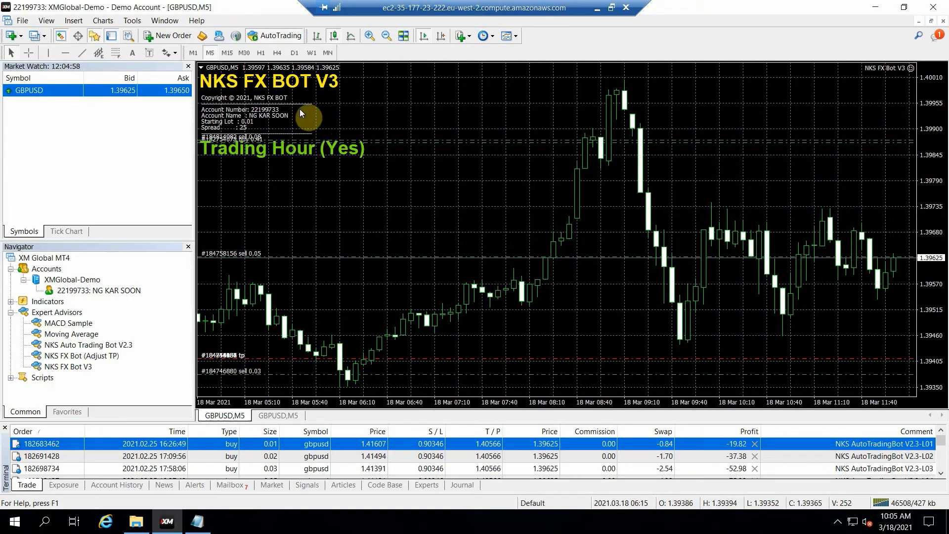
Switch the GBPUSD chart to the M30 timeframe
left_click(260, 54)
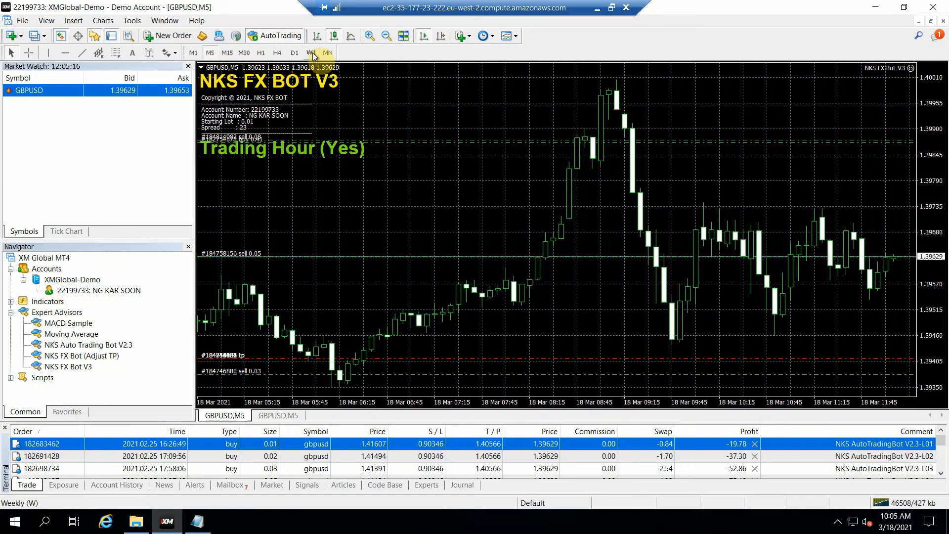
left_click(244, 53)
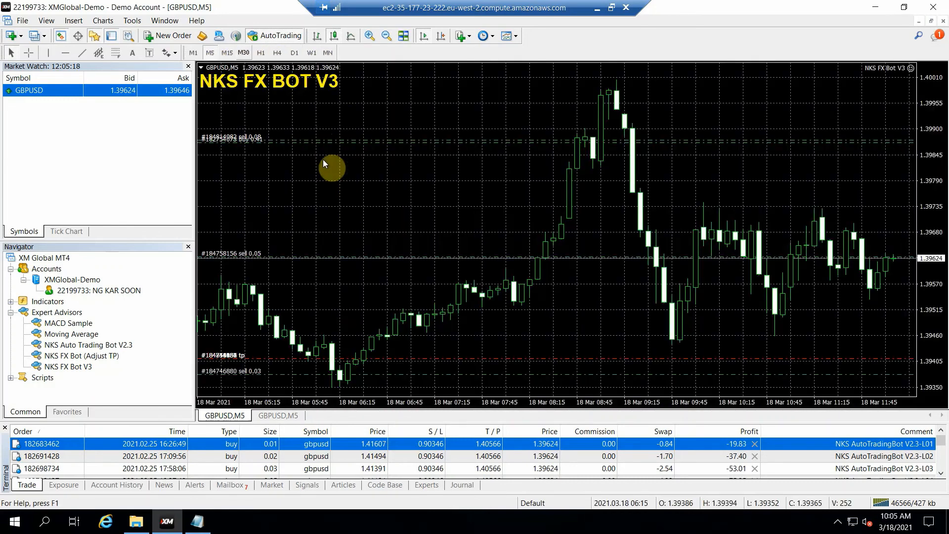